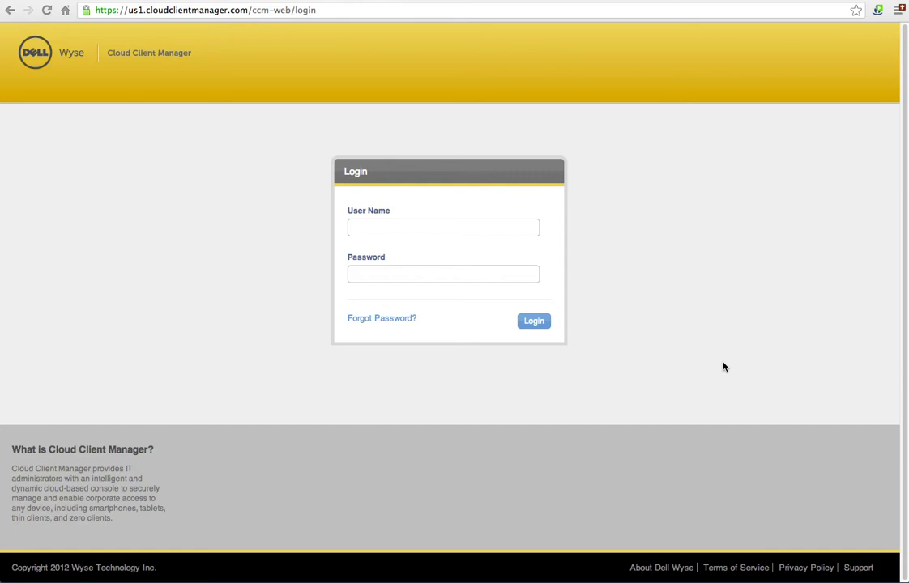
Step: Sign in to the console with the saved administrator user name and the account password
click(387, 229)
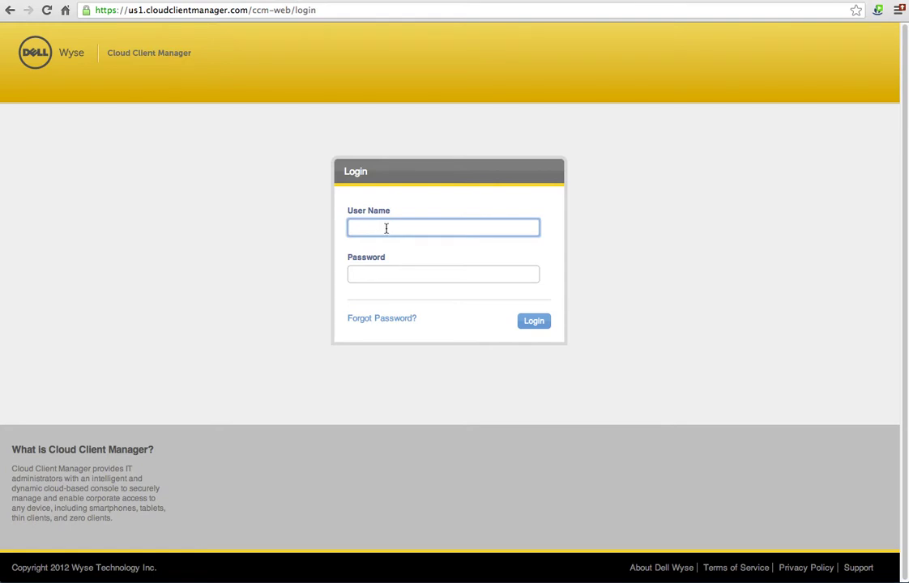
text(hec)
key(Down)
key(Down)
key(Tab)
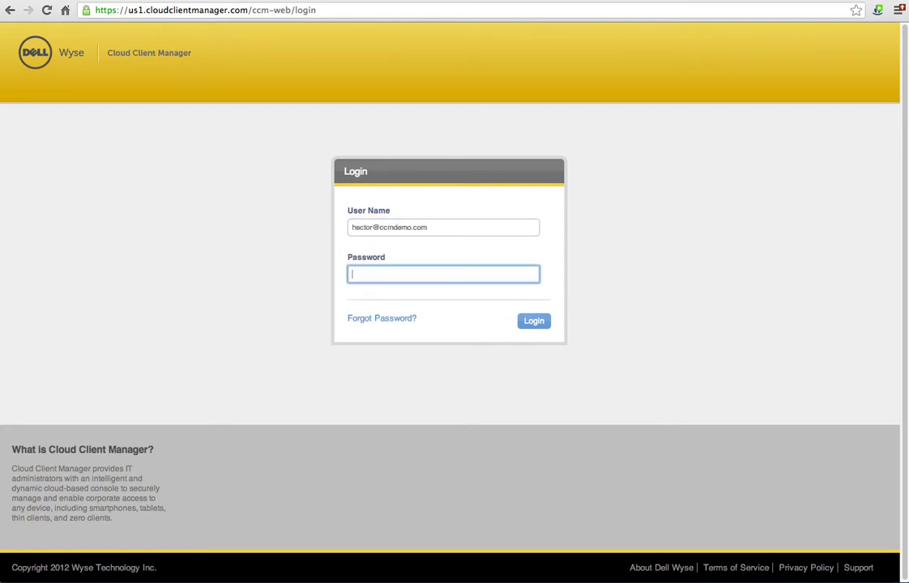
click(457, 227)
drag(457, 226, 361, 209)
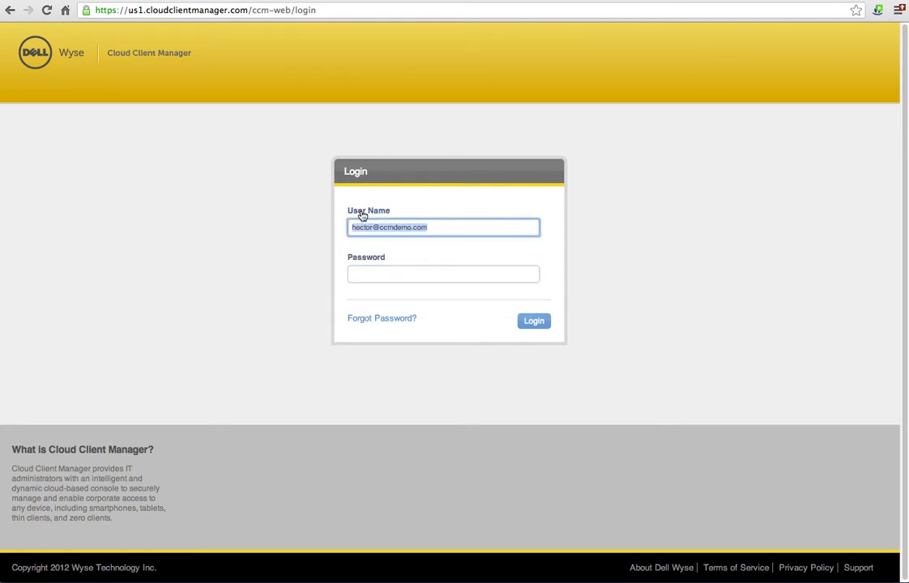
text(hec)
key(Down)
key(Down)
key(Down)
key(Tab)
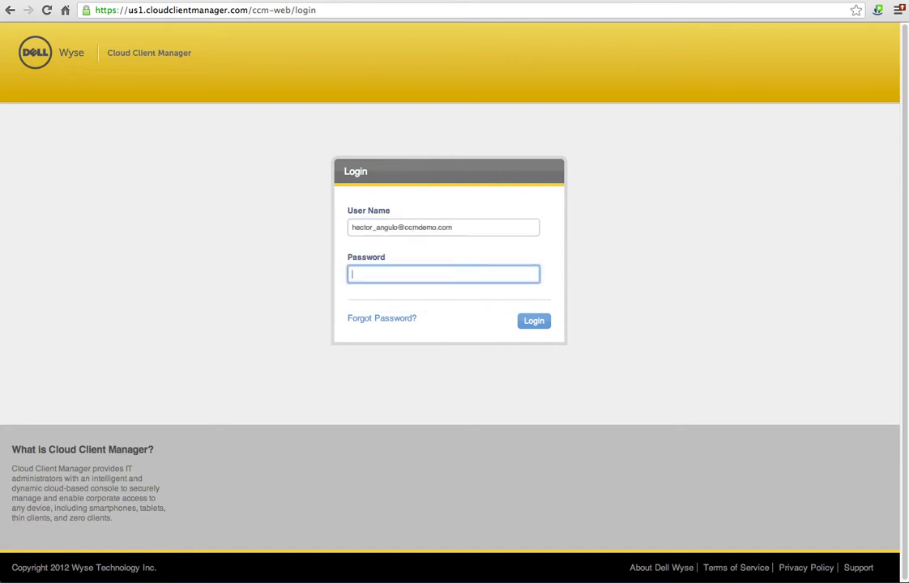
text(******)
key(BackSpace)
key(BackSpace)
key(BackSpace)
key(BackSpace)
key(BackSpace)
key(BackSpace)
text(******)
key(Return)
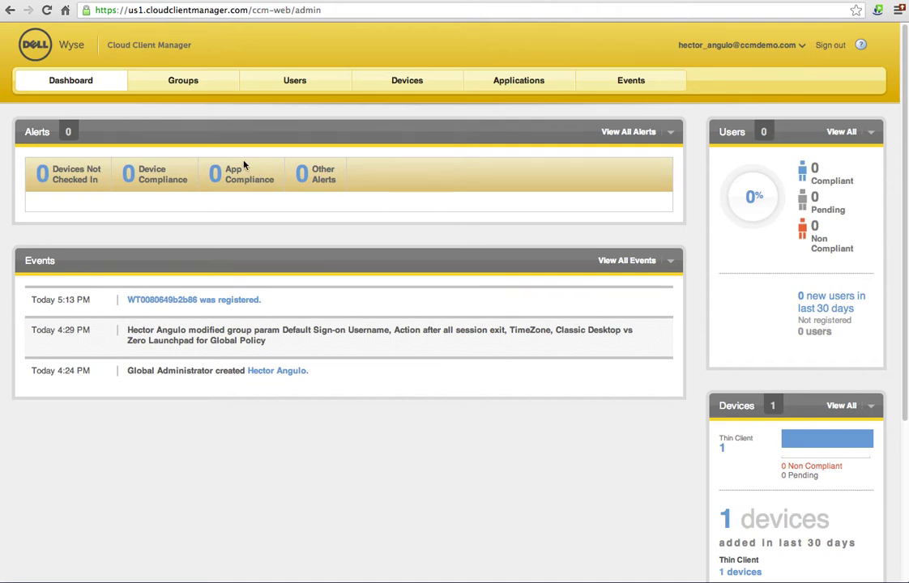
Step: Open the Global Policy group for editing from the Policy Groups page
click(200, 87)
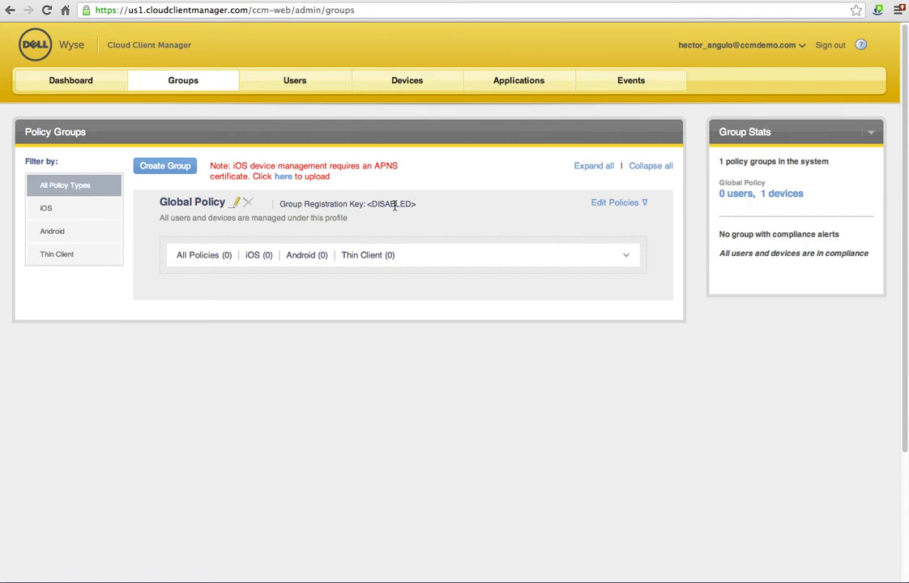
click(236, 204)
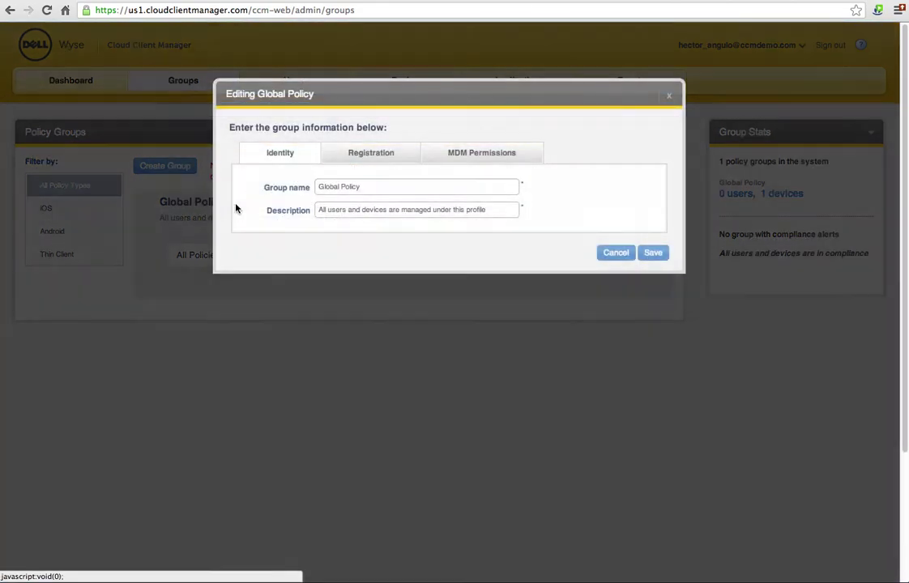
Step: Turn on Allow group-based registration for Global Policy, enter the group key suffix, and save
click(341, 154)
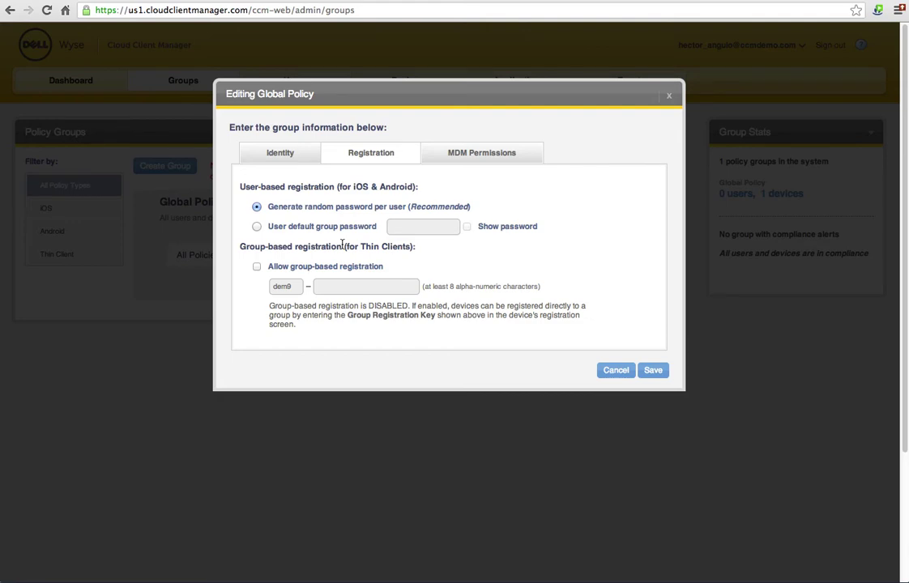
click(257, 267)
click(347, 288)
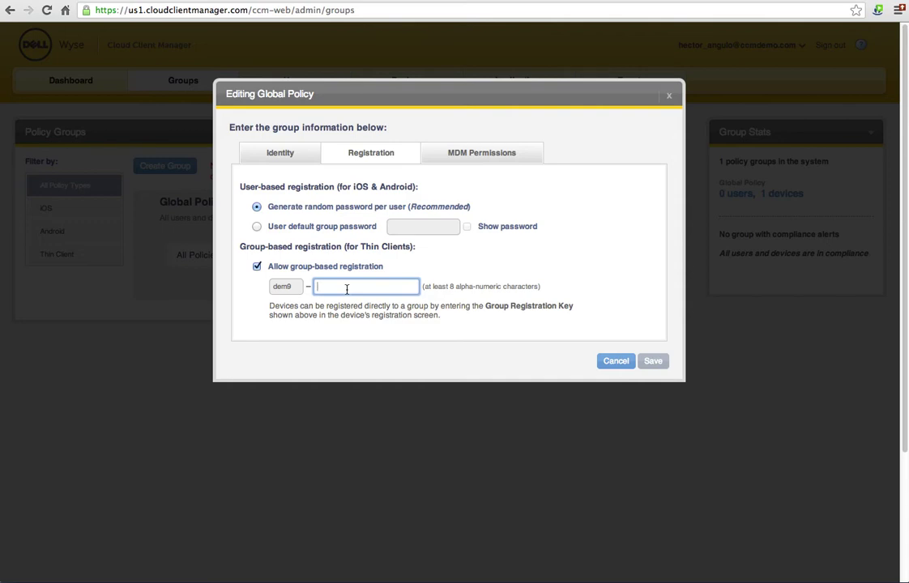
text(globalgroup123)
click(652, 363)
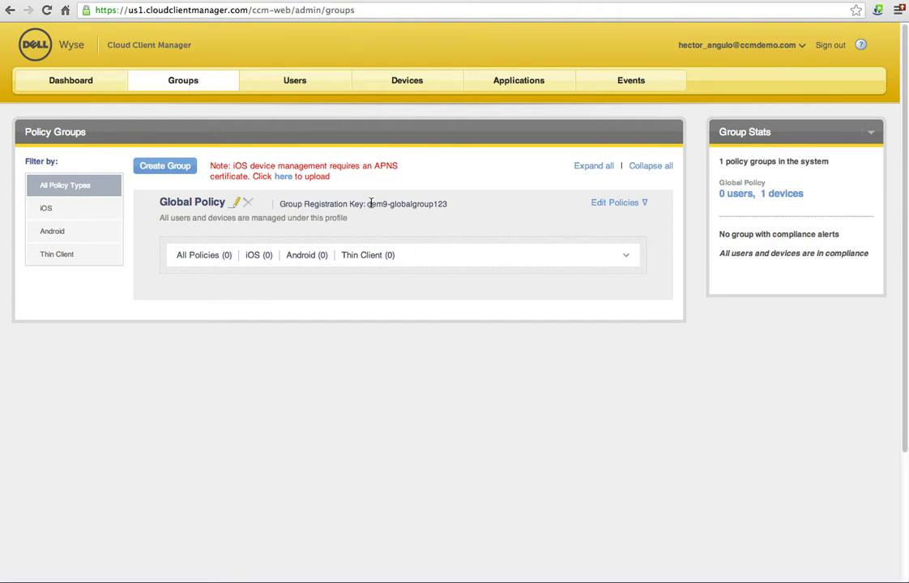
Step: Select the Global Policy group registration key and bring the thin client's sign-on screen forward
drag(367, 204, 450, 202)
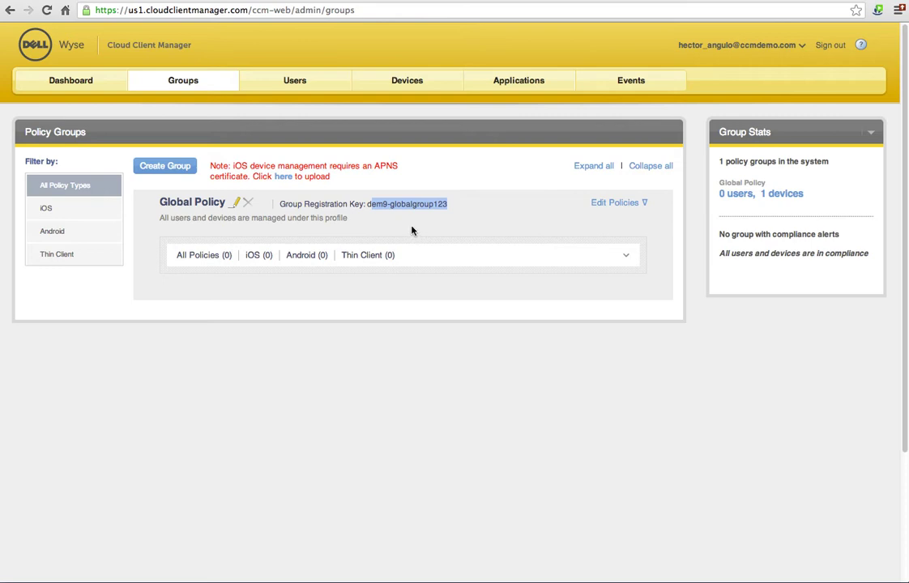
click(379, 209)
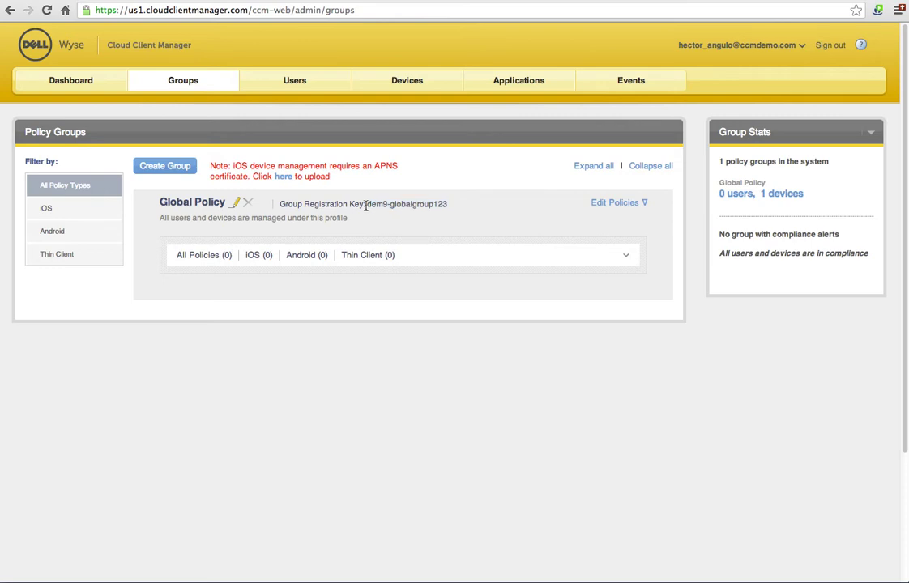
drag(367, 203, 449, 211)
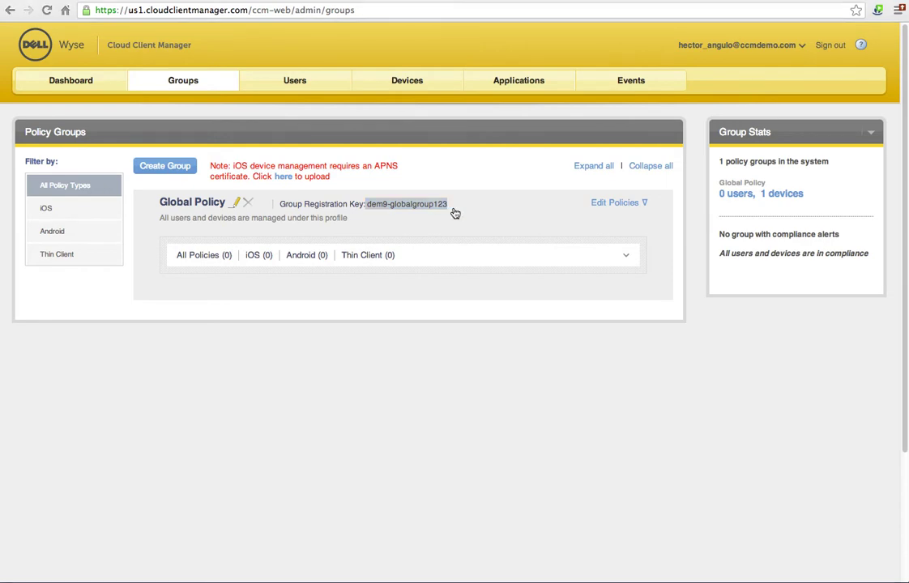
key(super+Tab)
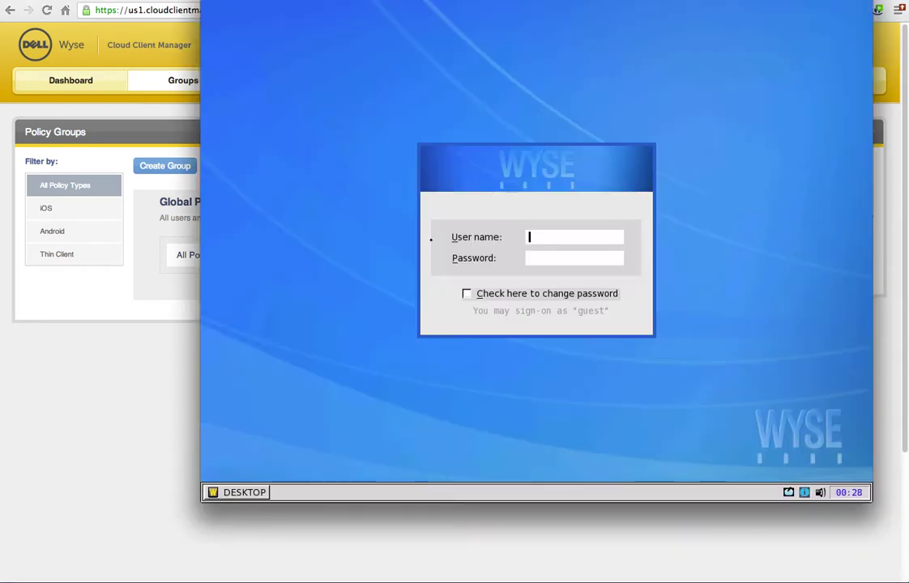
Step: Open ThinOS Central Configuration from the desktop System Setup menu and go to the CCM tab
right_click(380, 234)
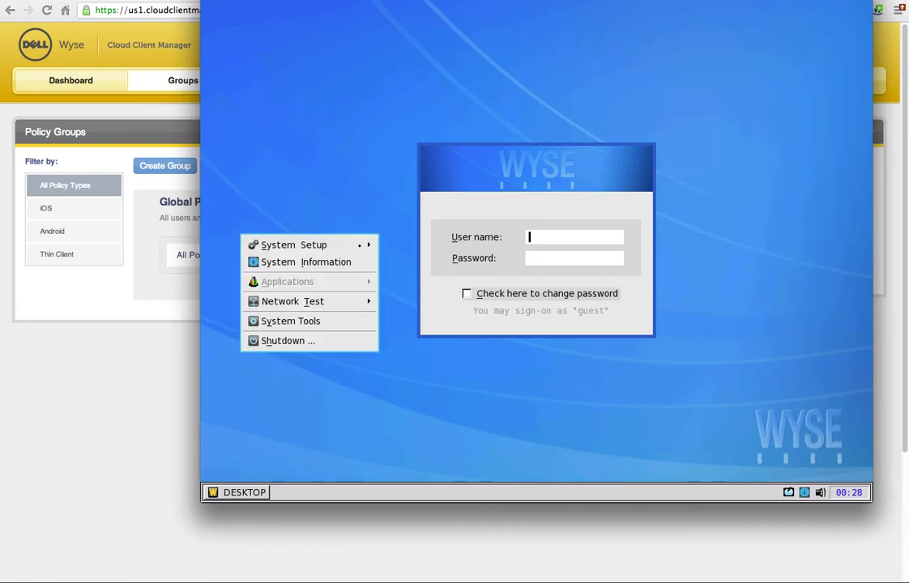
mouse_move(359, 245)
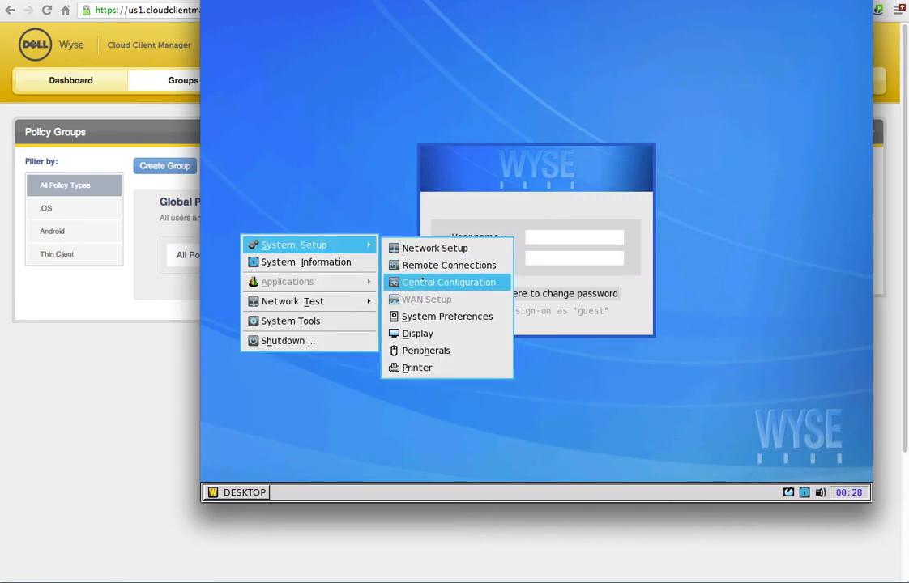
click(422, 282)
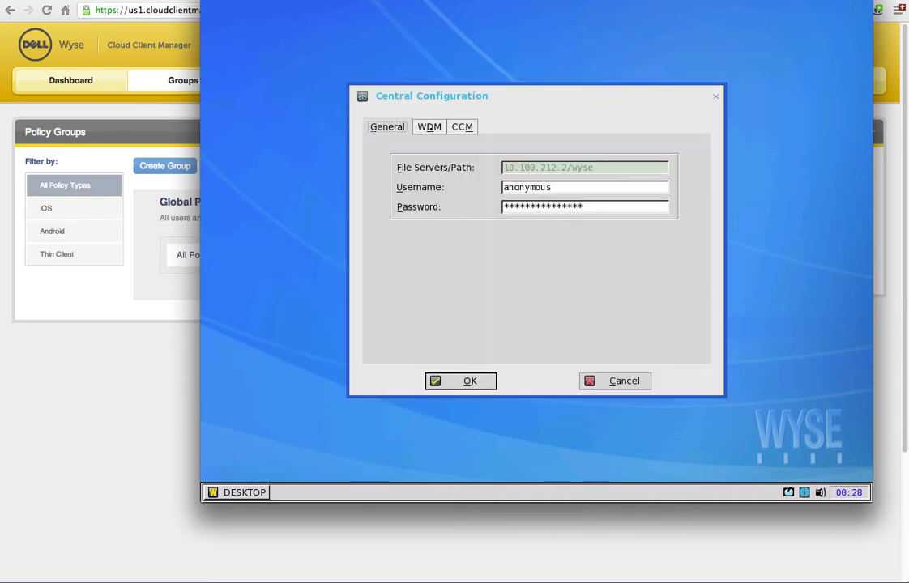
click(430, 127)
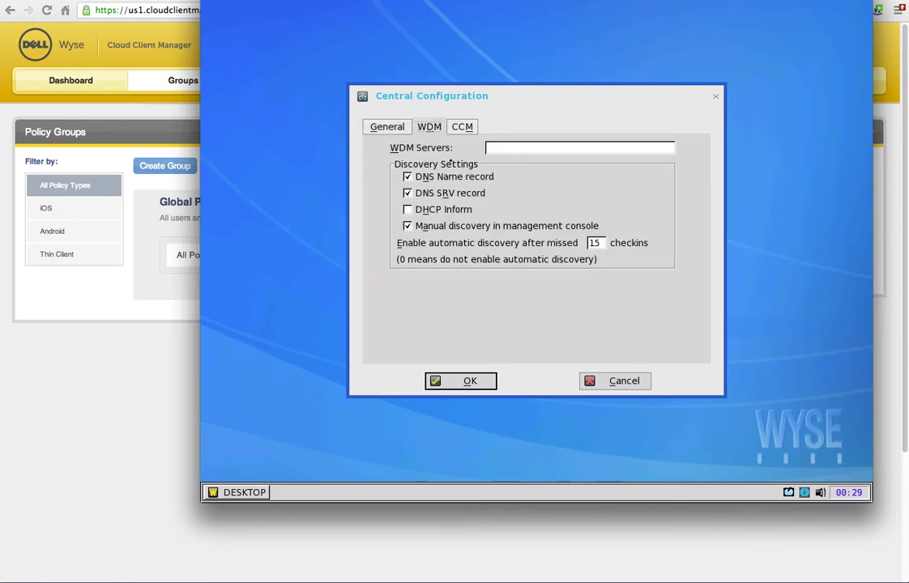
click(468, 127)
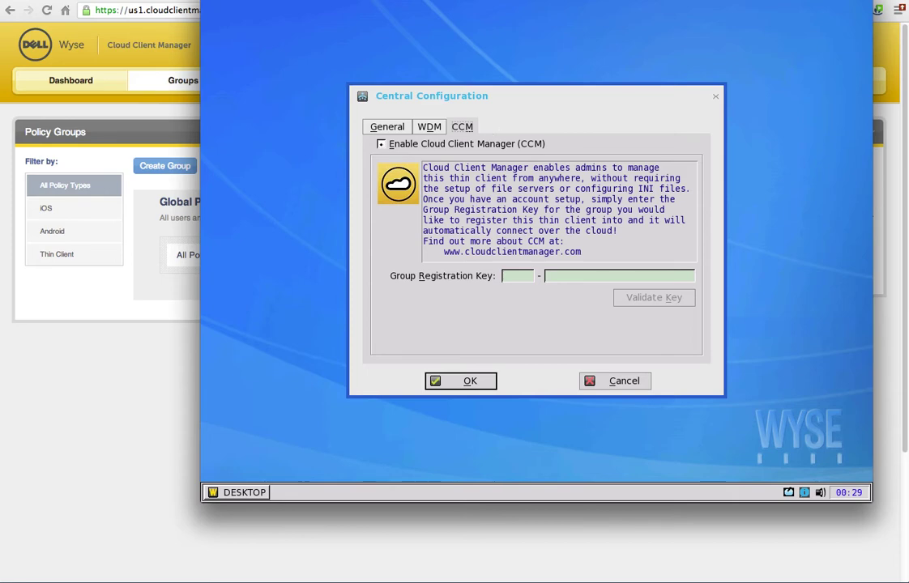
Step: Enable Cloud Client Manager, enter both group registration key parts, validate the key, and reboot
click(381, 144)
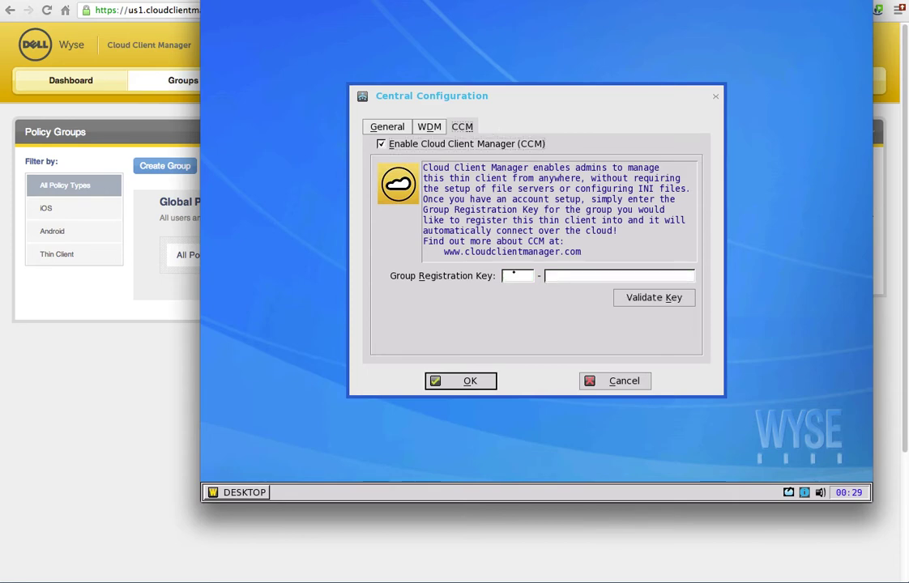
click(514, 276)
text(dev9)
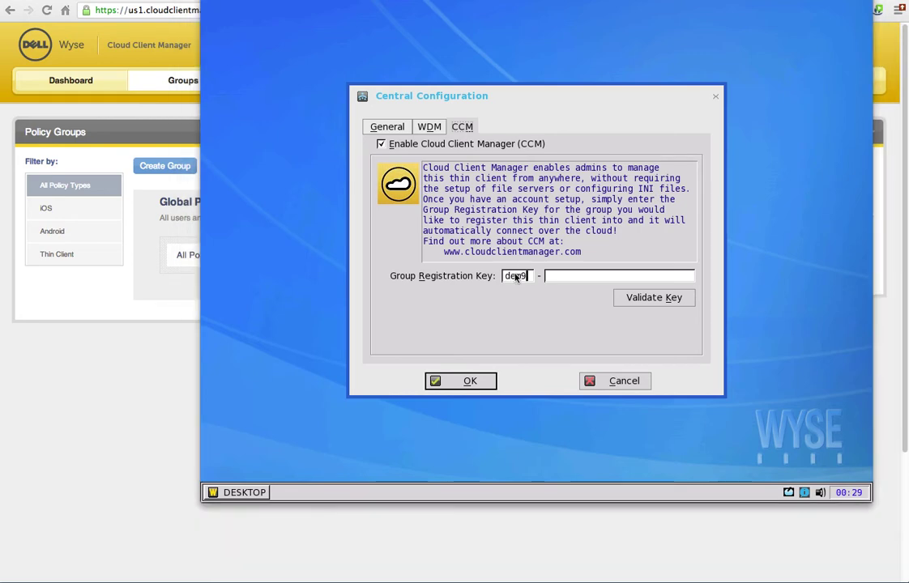
click(188, 359)
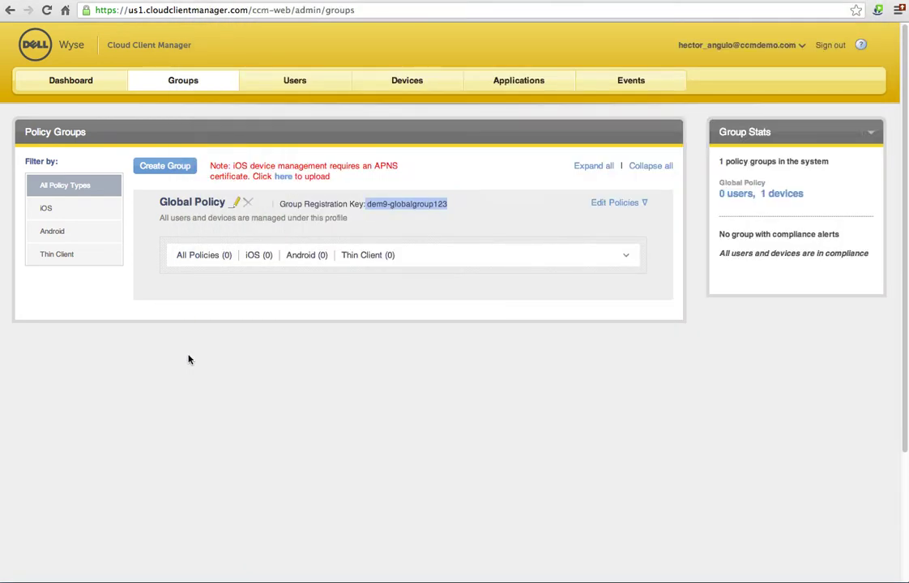
key(alt+Tab)
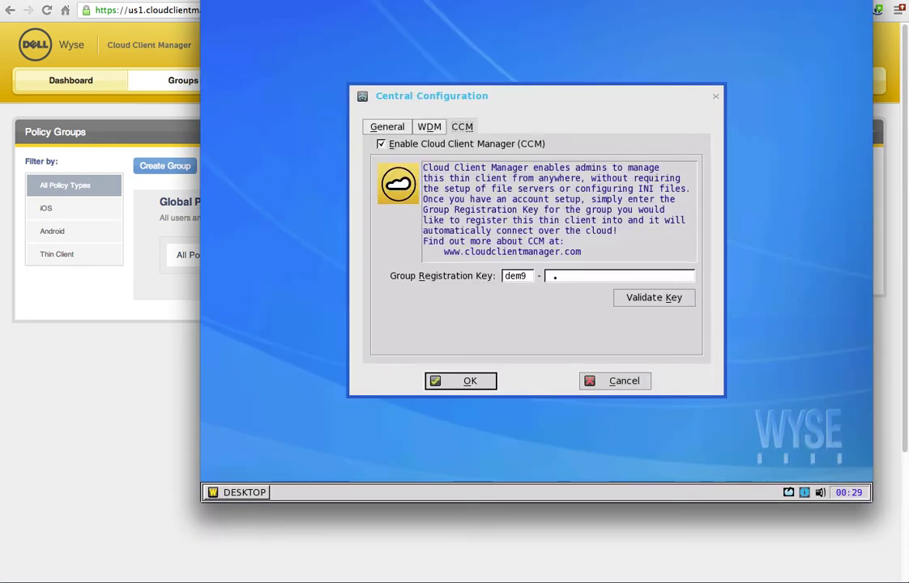
text(globalgroup)
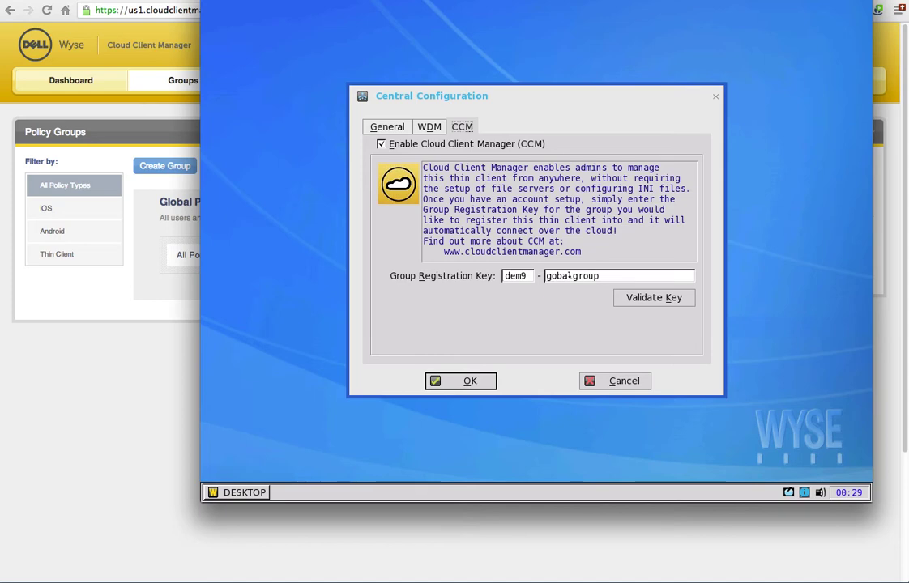
text(l)
text(123)
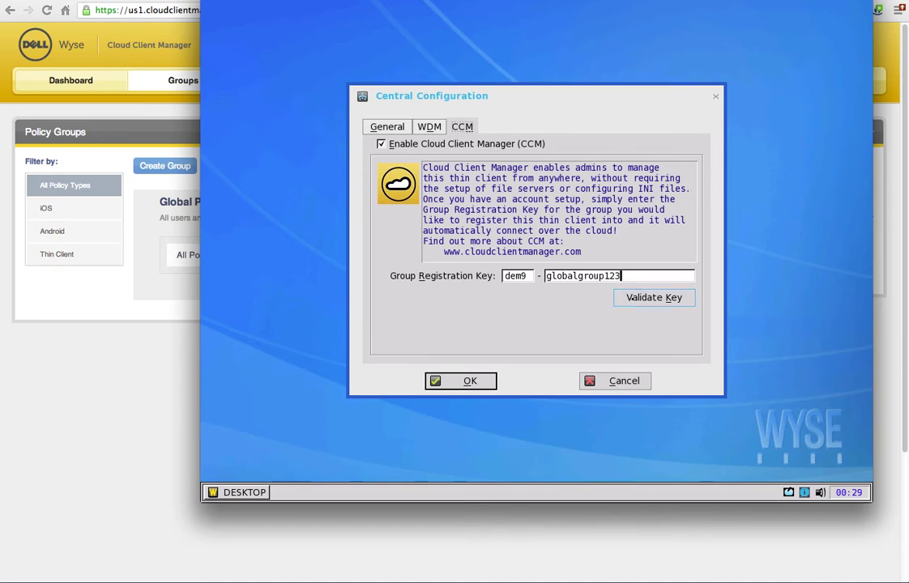
click(640, 299)
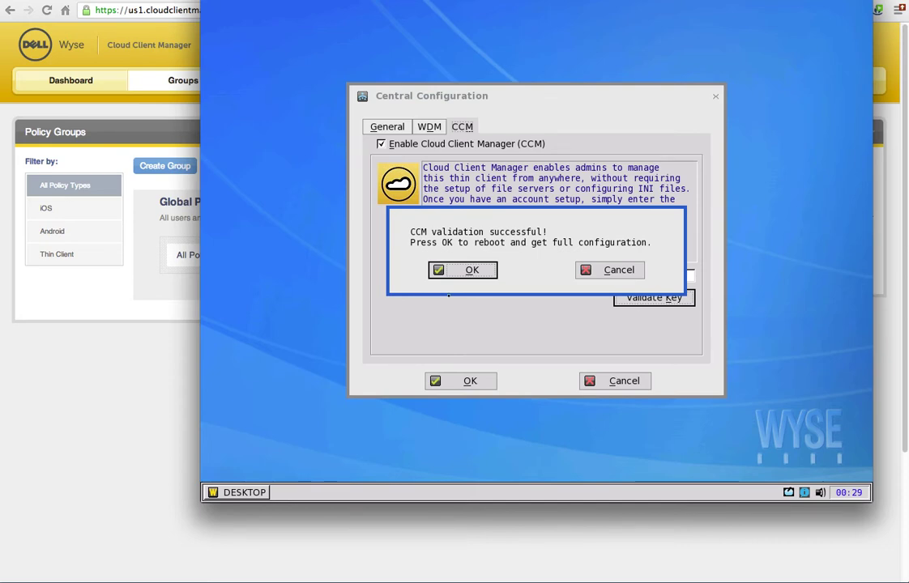
click(465, 270)
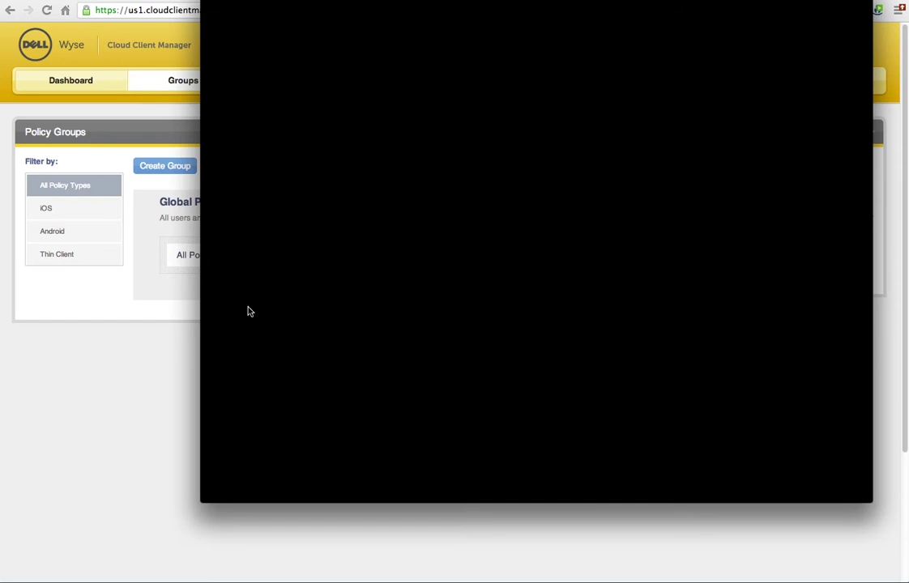
Step: Open the registered R10L thin client's details from Devices and scroll to Device Configuration
click(175, 363)
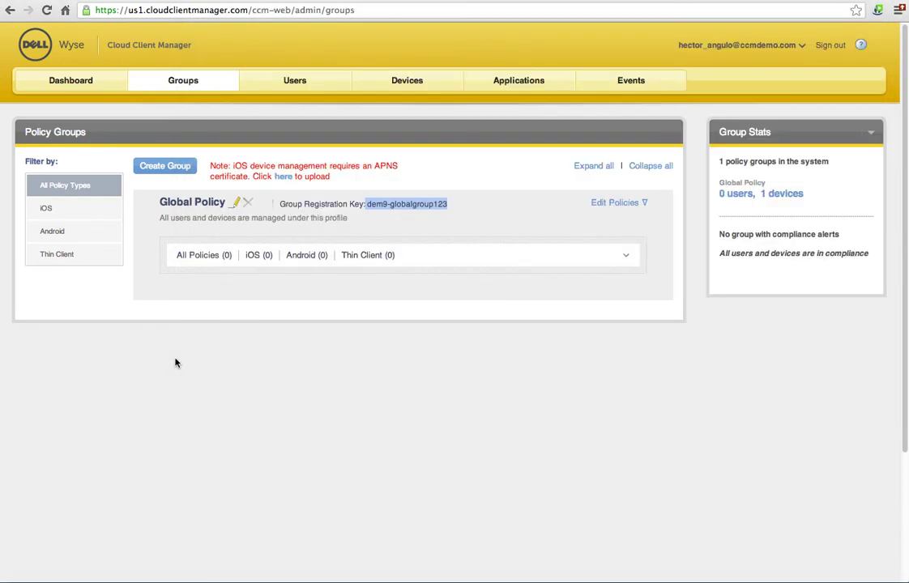
click(397, 85)
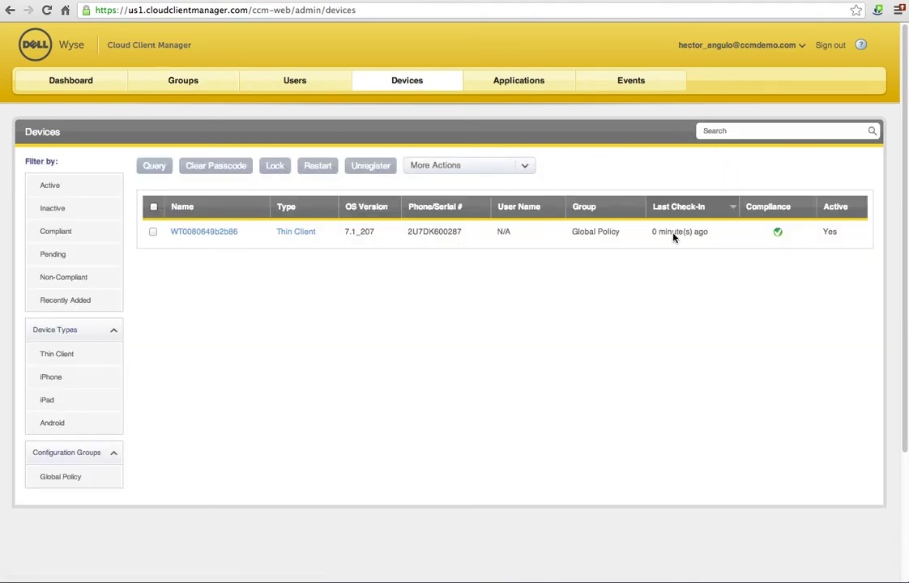
click(227, 235)
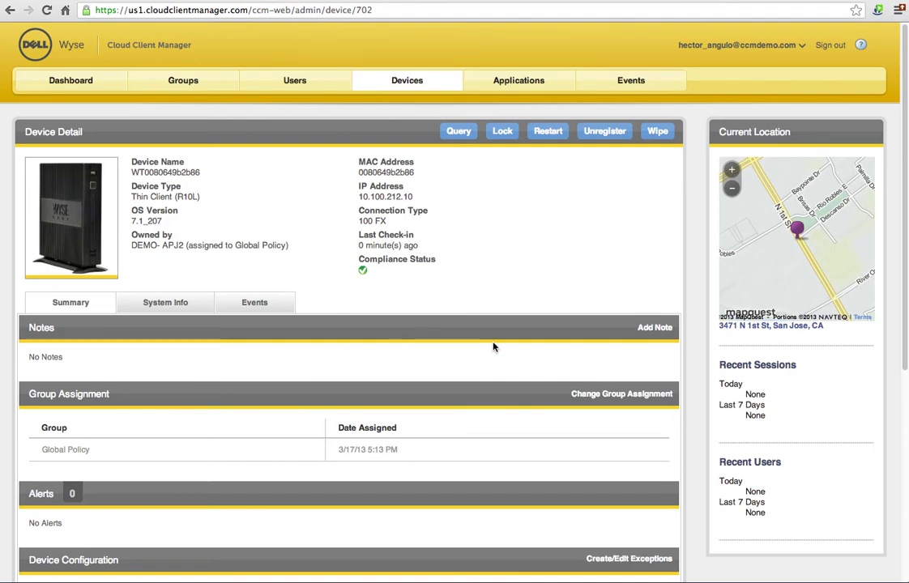
scroll(493, 347, down, 5)
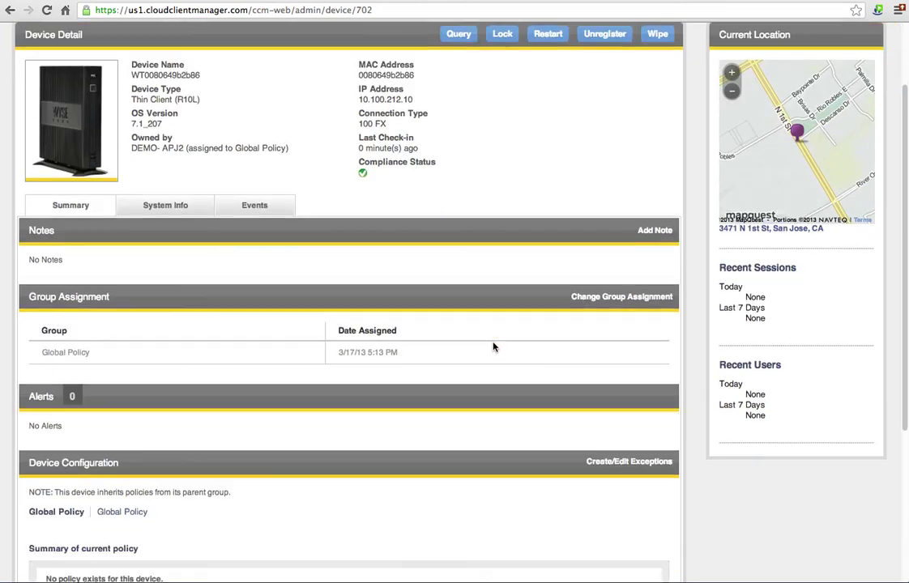
scroll(357, 345, up, 2)
scroll(359, 346, down, 1)
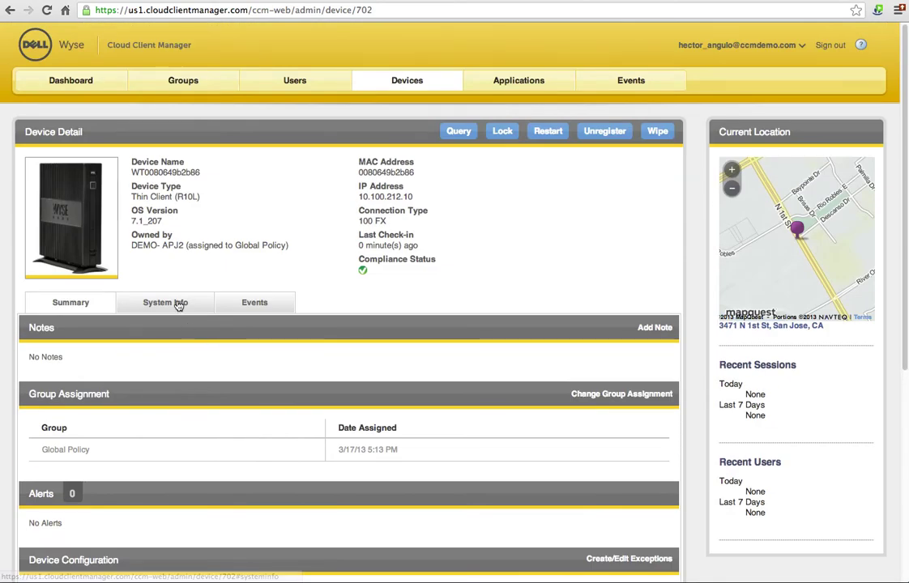
click(178, 125)
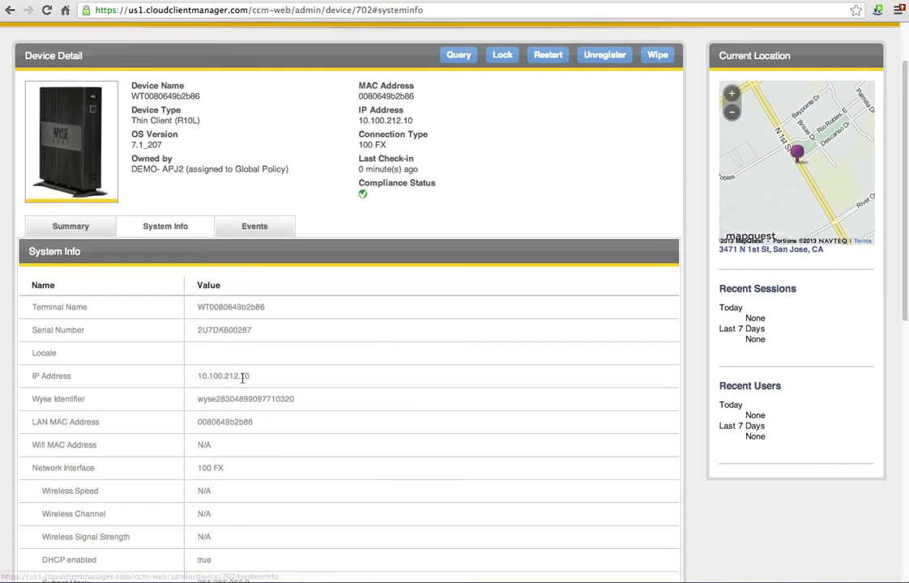
scroll(243, 378, down, 1)
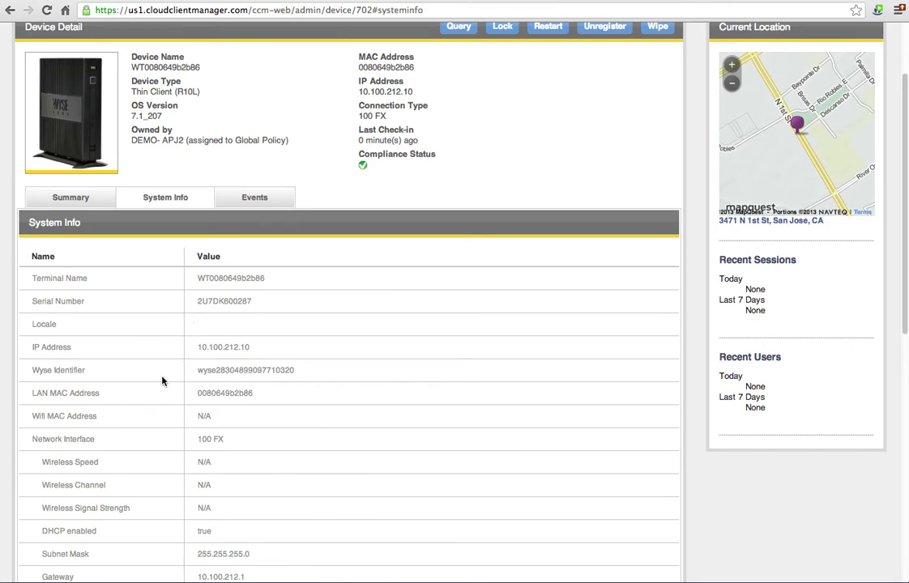
scroll(172, 390, down, 5)
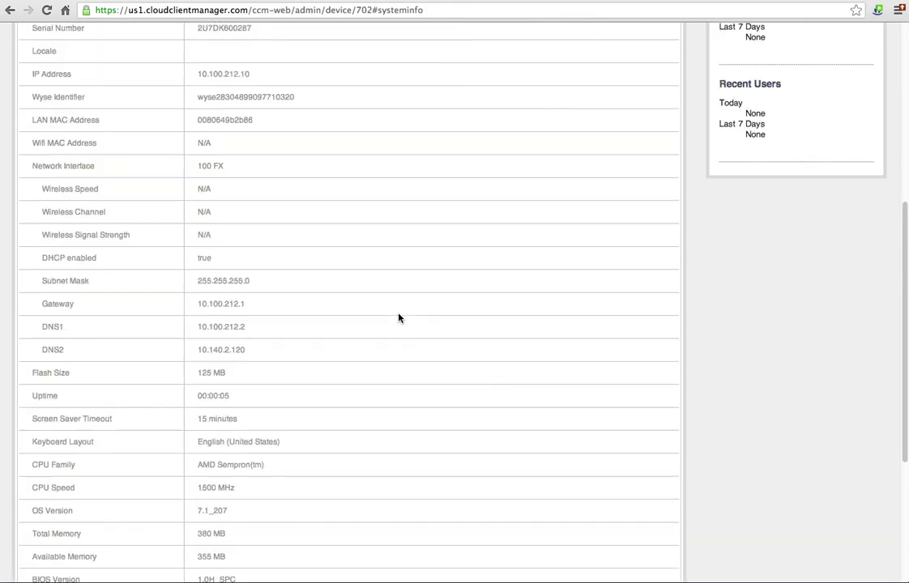
scroll(397, 318, up, 7)
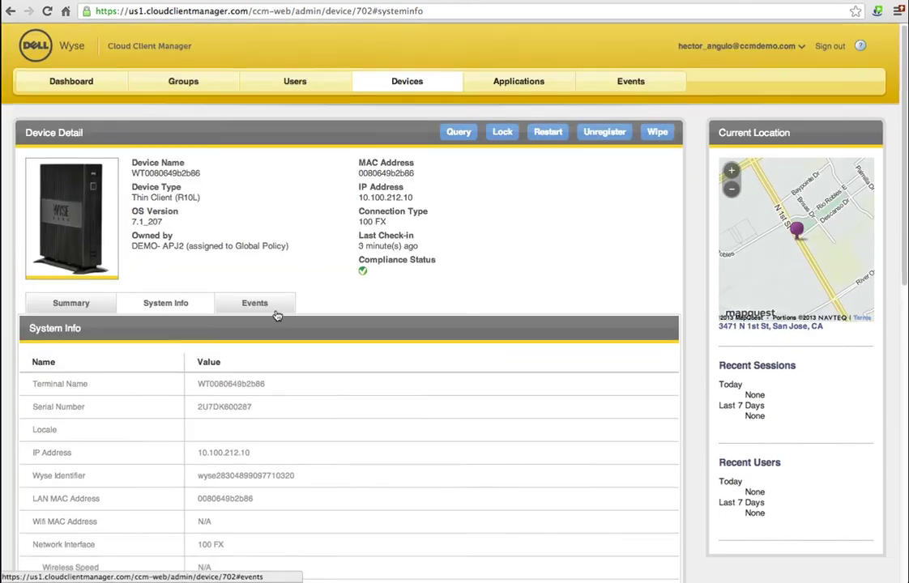
click(275, 311)
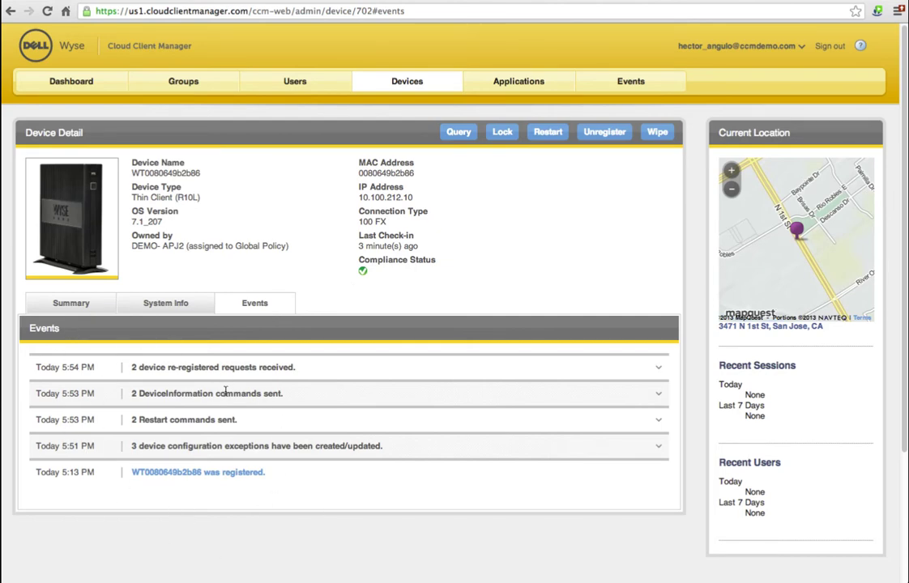
click(659, 368)
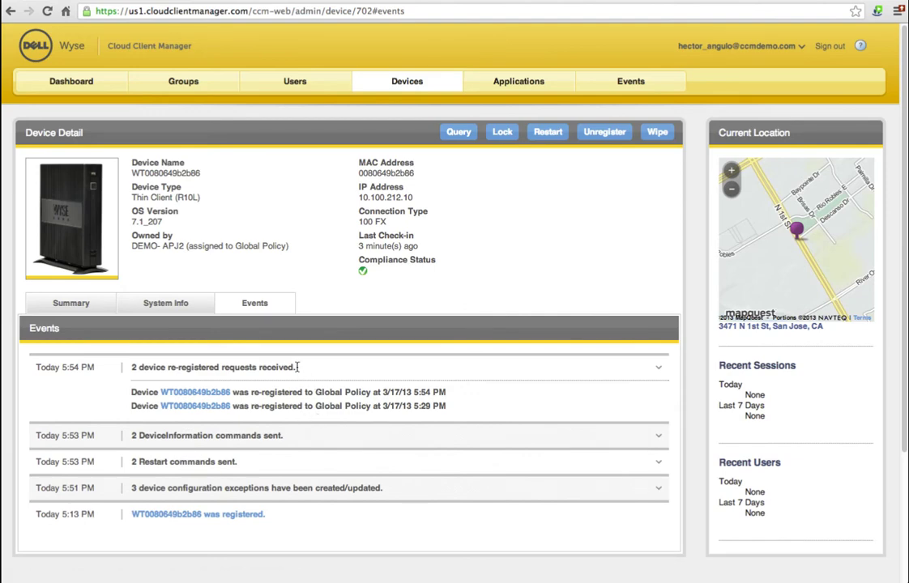
click(92, 305)
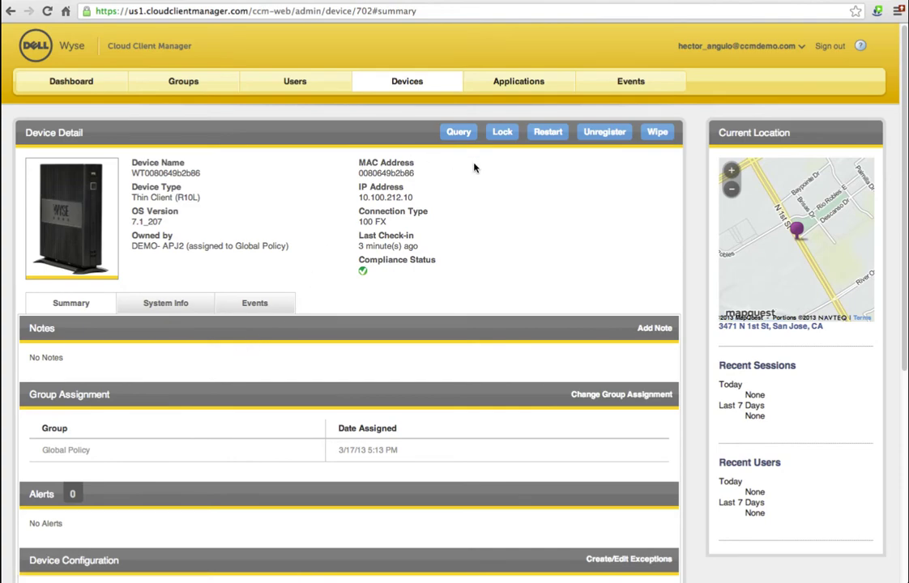
Step: Start a device-level exception for the thin client and begin configuring Visual Experience
scroll(468, 256, down, 5)
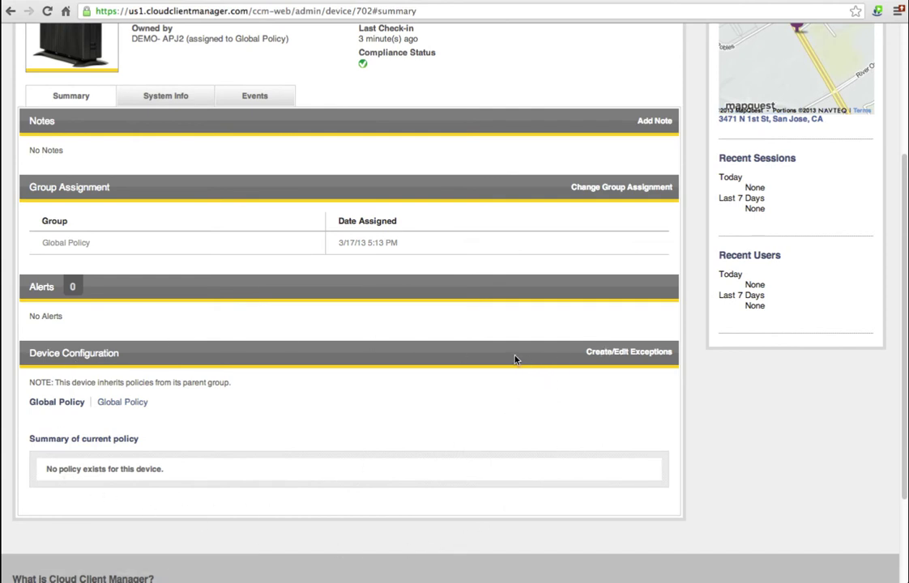
click(602, 355)
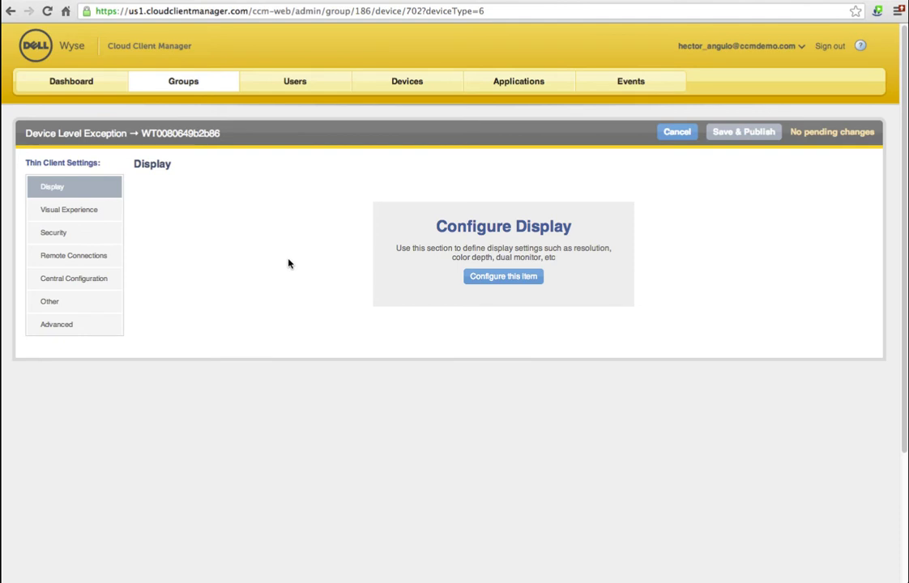
click(94, 210)
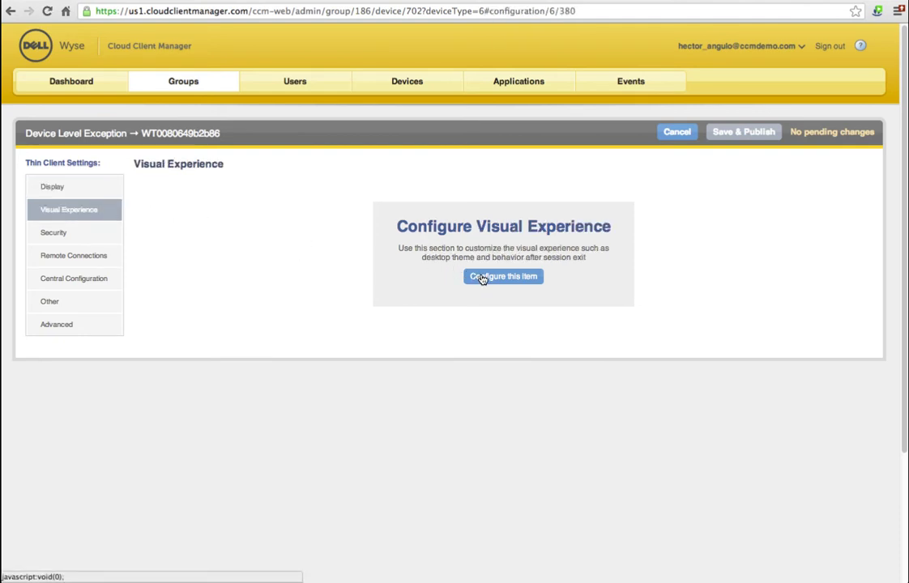
click(482, 278)
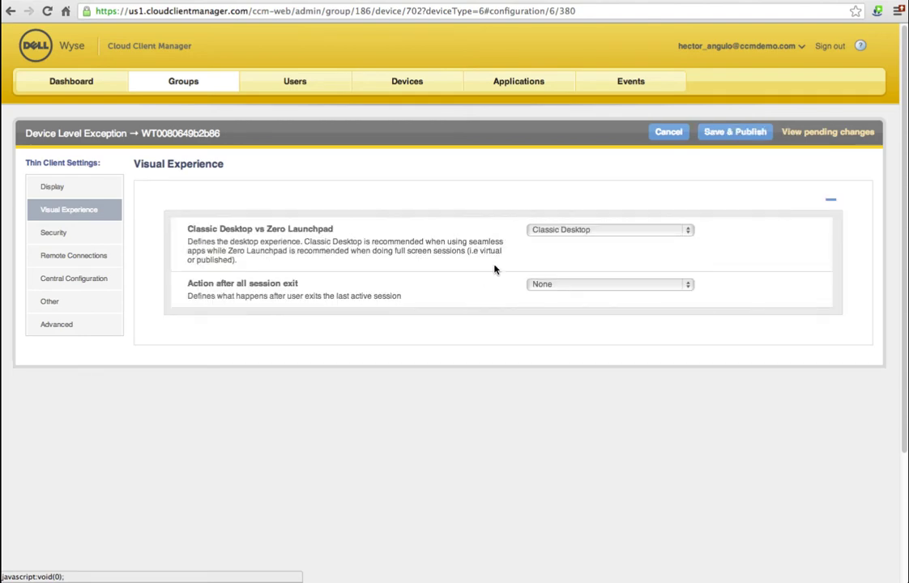
Step: Set Zero Launchpad, automatic restart after all sessions exit, and a 7-second restart counter
click(559, 230)
click(547, 243)
click(543, 285)
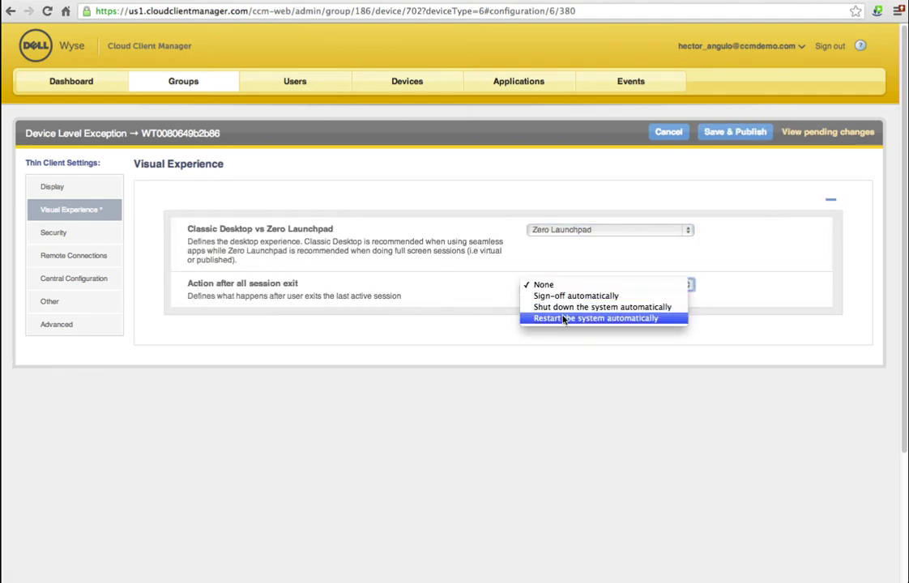
click(563, 318)
click(559, 322)
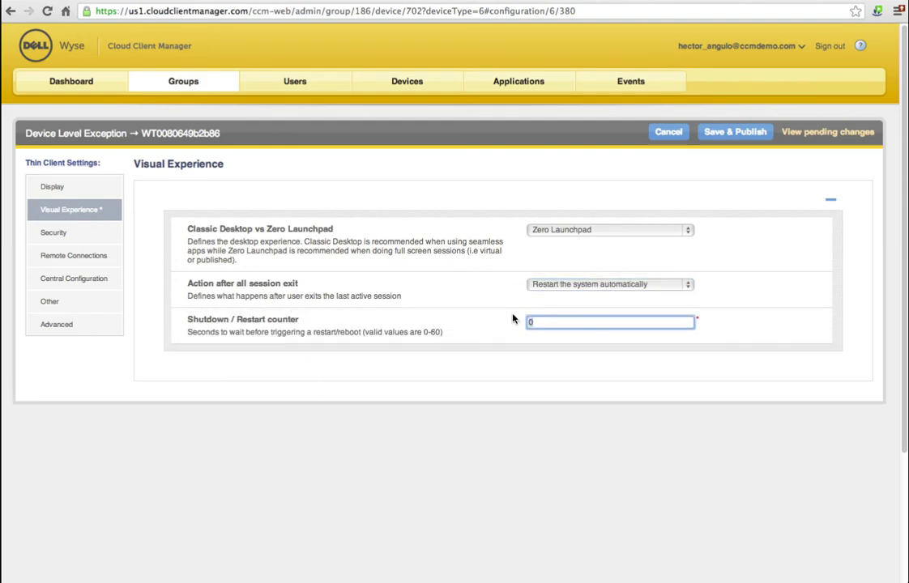
key(BackSpace)
text(7)
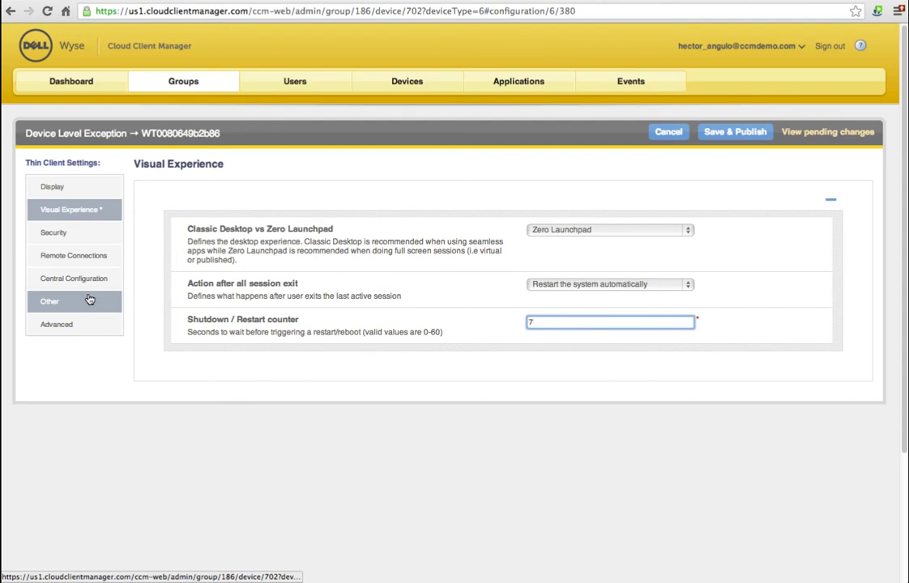
click(604, 195)
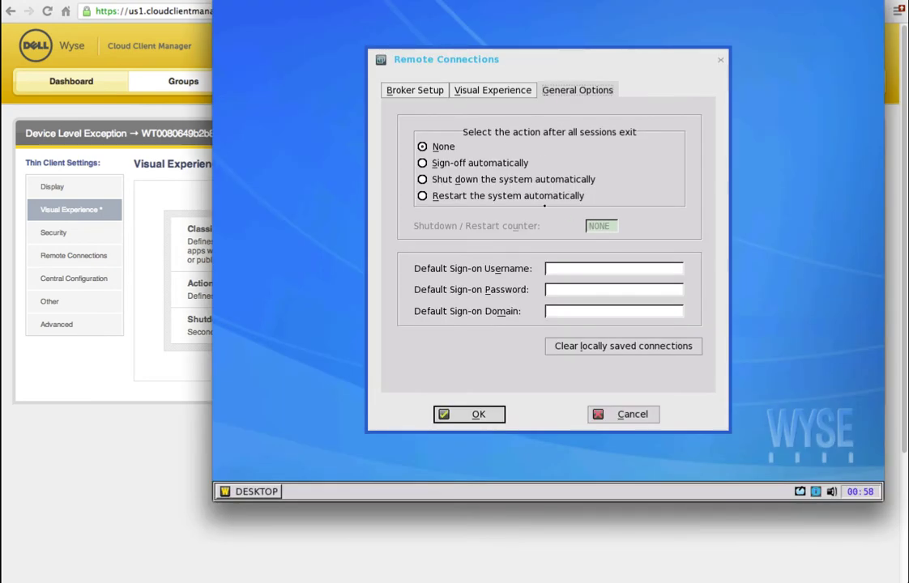
Step: Confirm the 7-second counter and Save & Publish the Visual Experience device exception
click(491, 90)
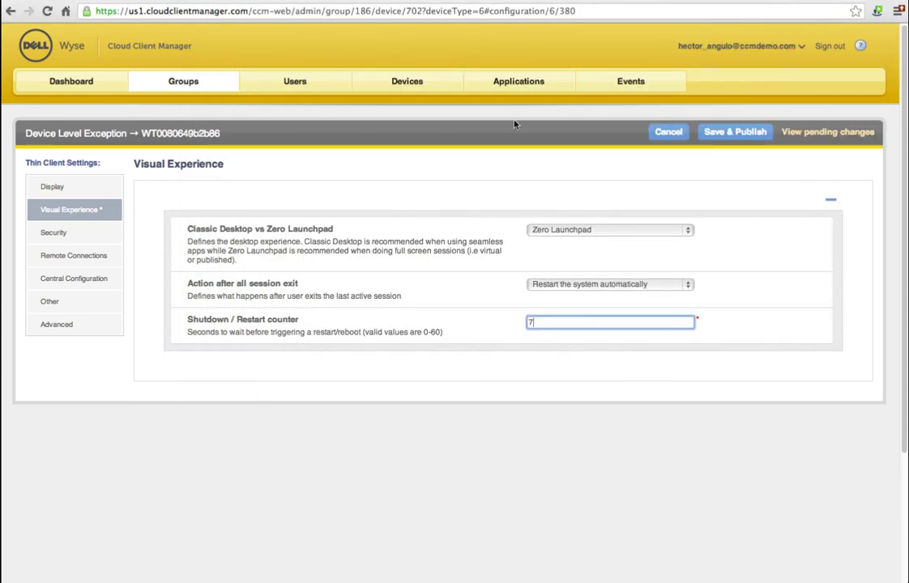
text(7)
click(735, 131)
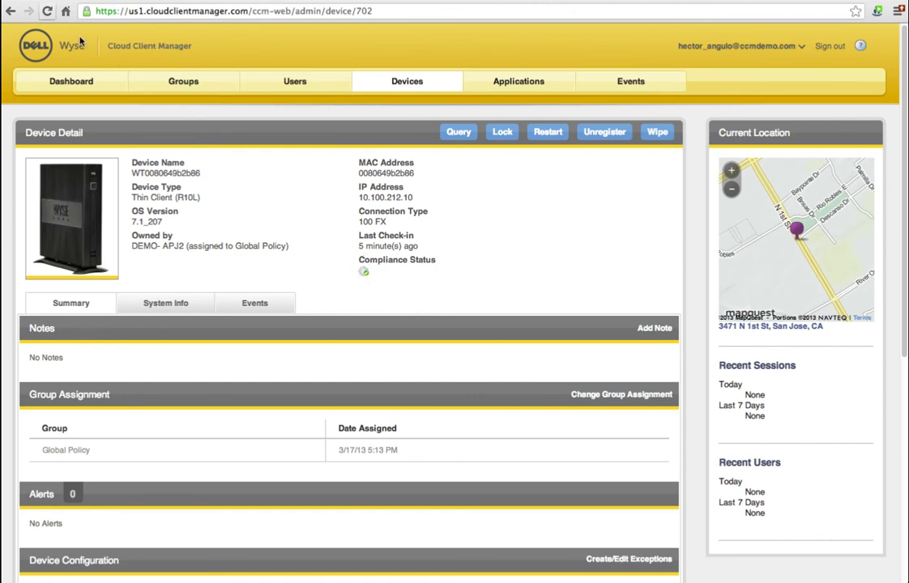
Step: Reload the device page, then verify the thin client's Visual Experience and session-exit settings under Remote Connections
click(47, 11)
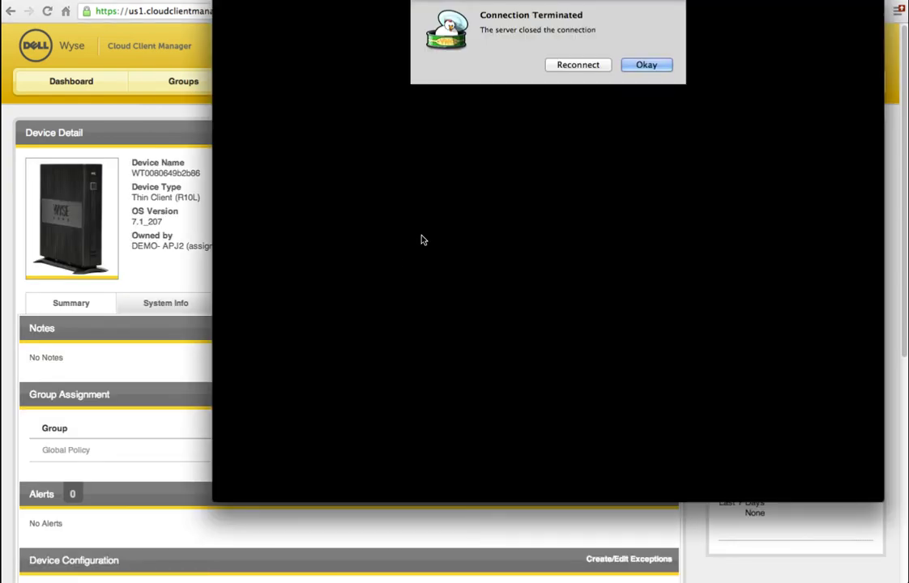
click(590, 65)
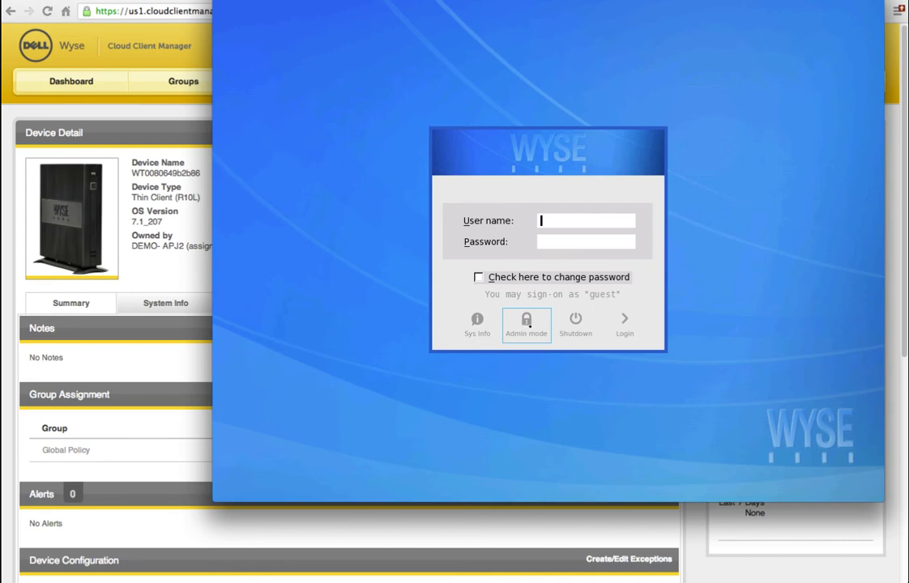
click(532, 308)
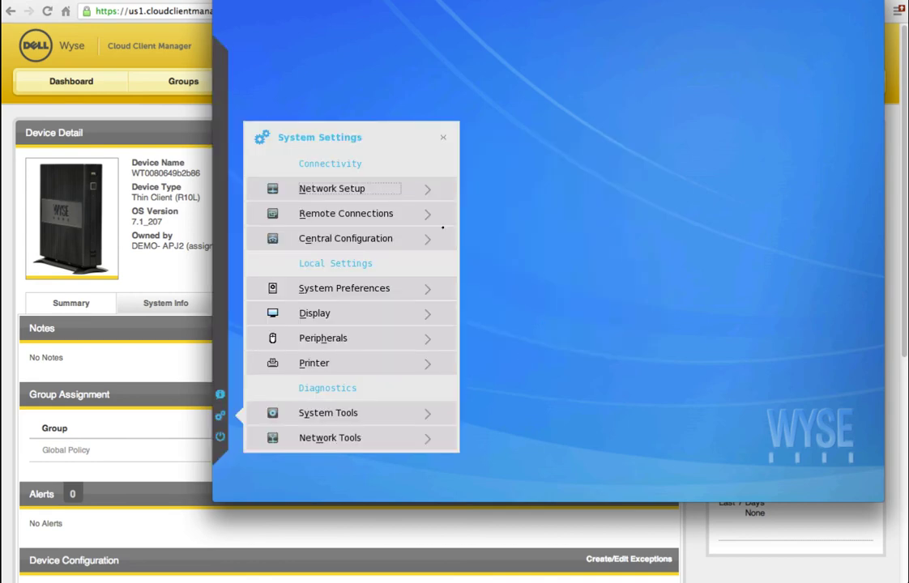
click(381, 216)
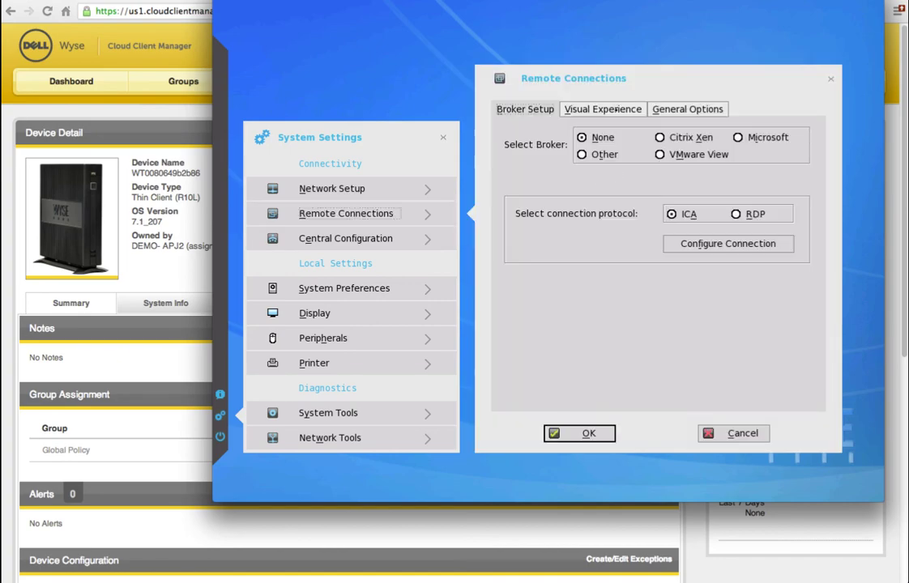
click(615, 109)
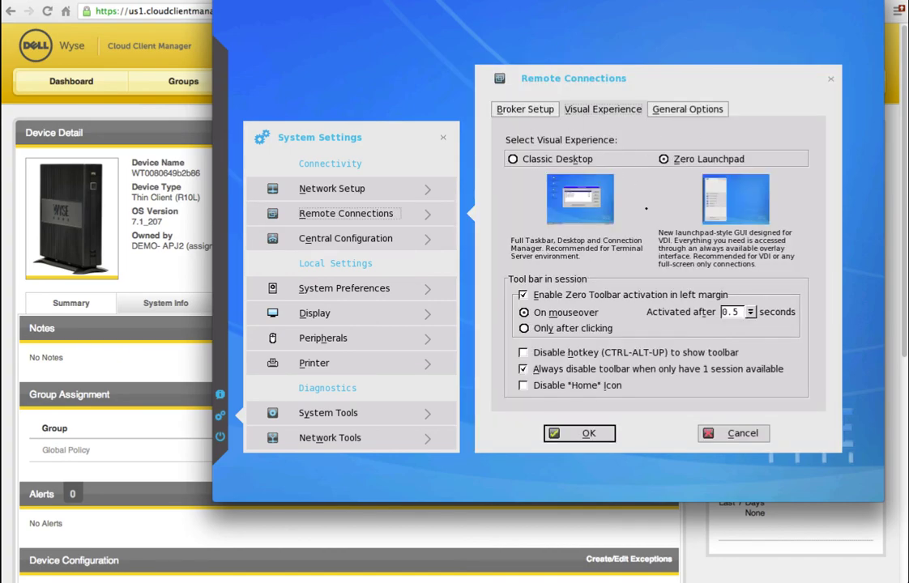
click(691, 109)
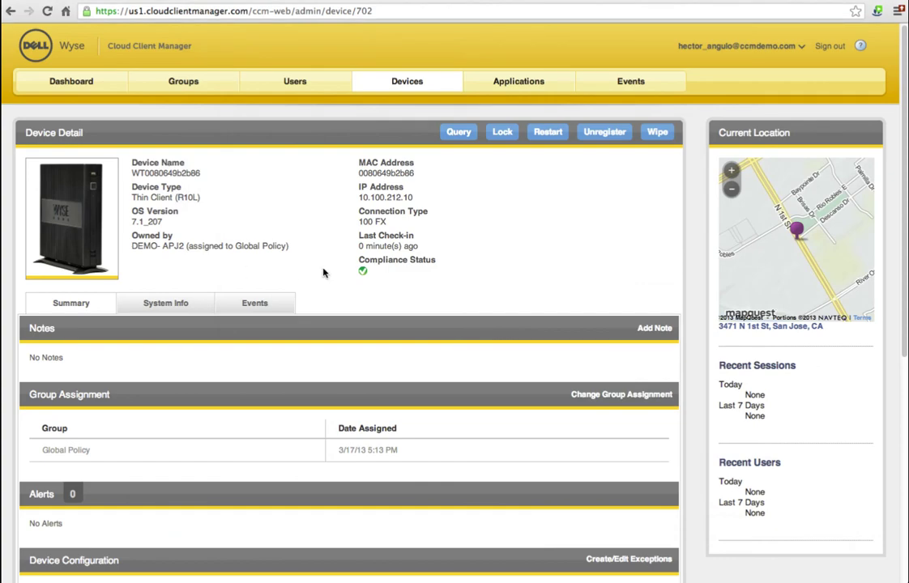
Step: Review the Device Configuration summary, then return to the Policy Groups list showing Global Policy
scroll(462, 313, down, 5)
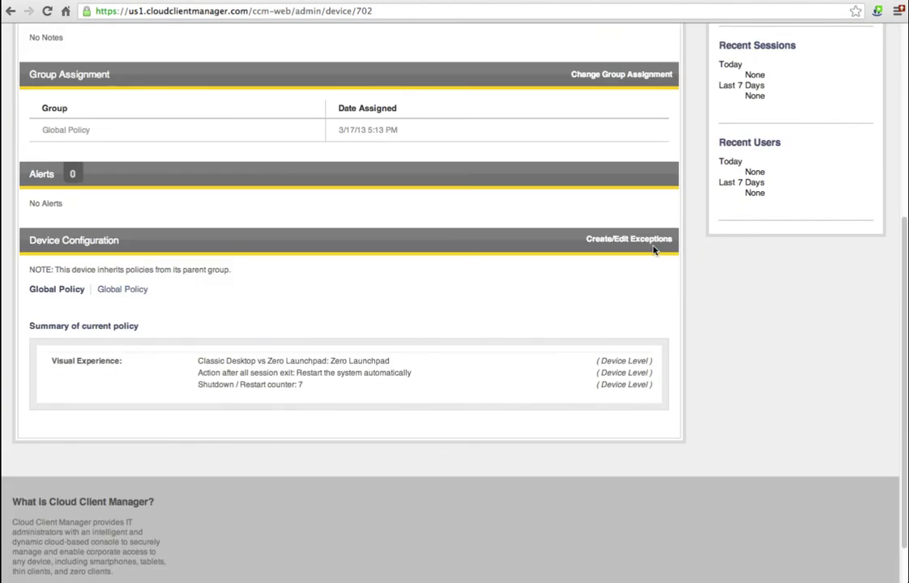
scroll(649, 270, up, 5)
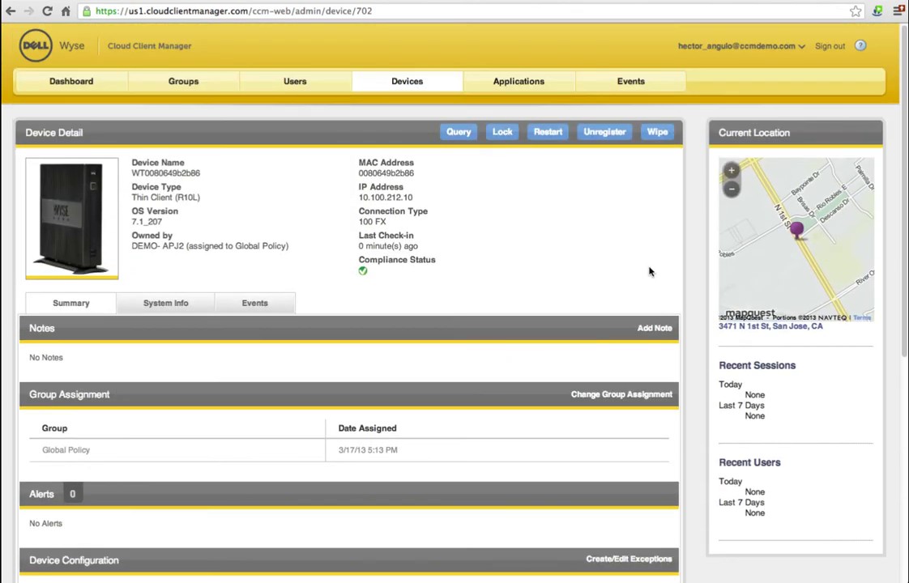
click(195, 85)
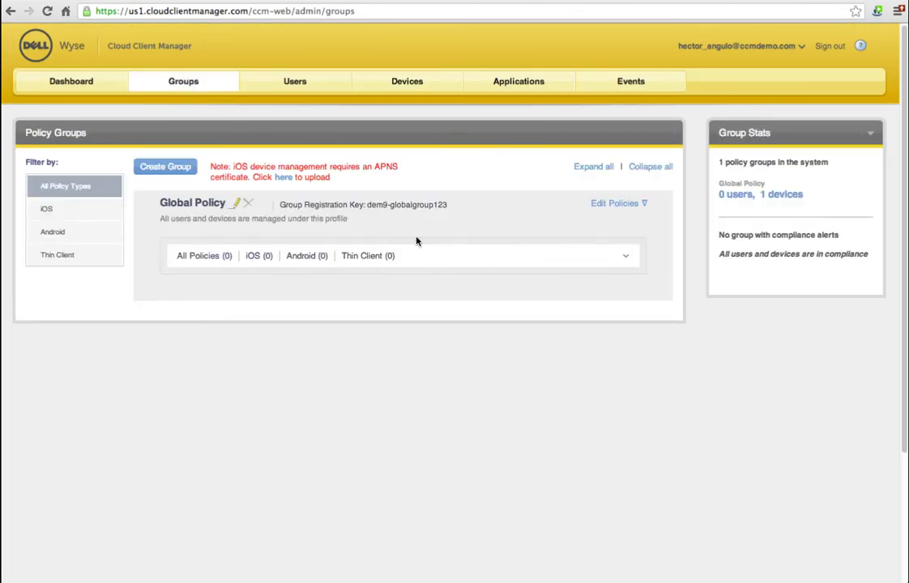
Step: Browse Global Policy's thin client Visual Experience, Security, Remote Connections and Central Configuration settings, cancel, and return to the Dashboard
click(626, 207)
click(642, 261)
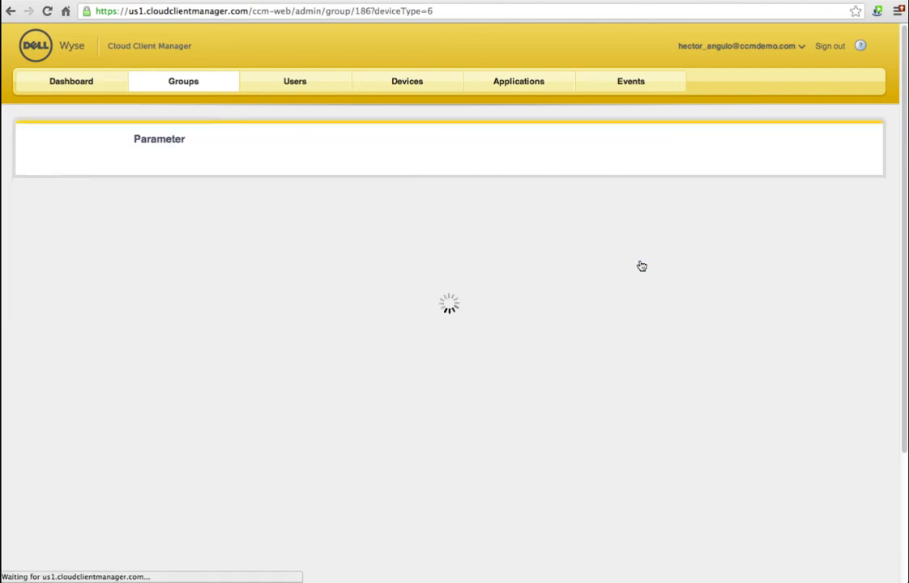
click(99, 206)
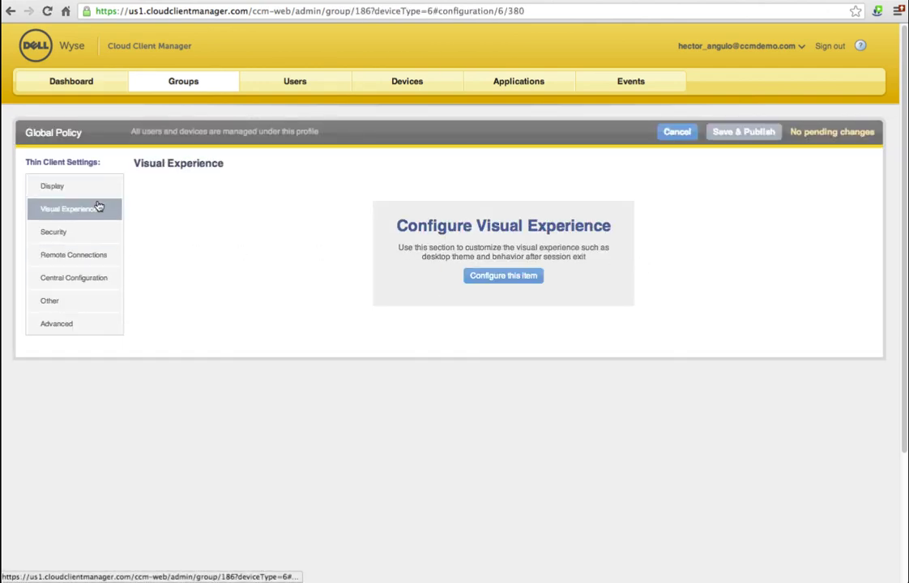
click(97, 234)
click(100, 257)
click(104, 277)
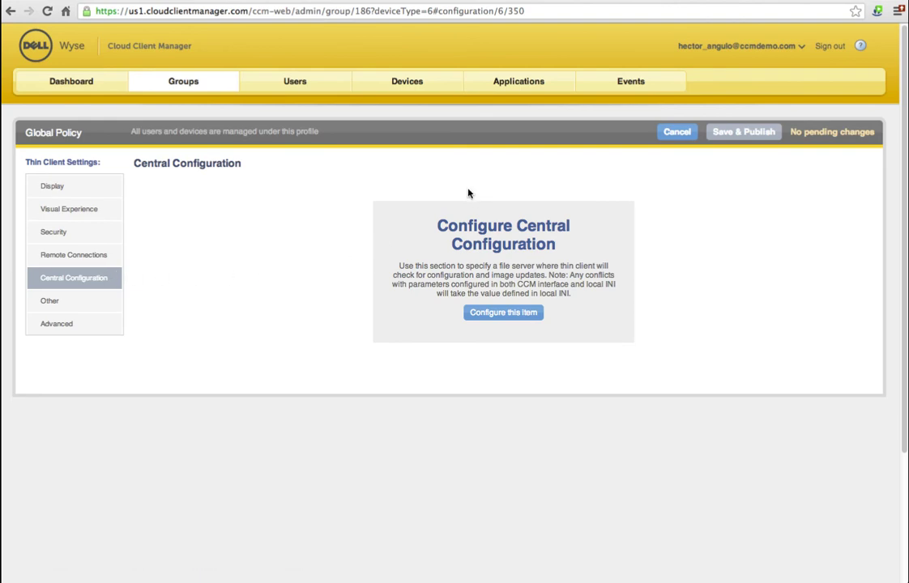
click(669, 135)
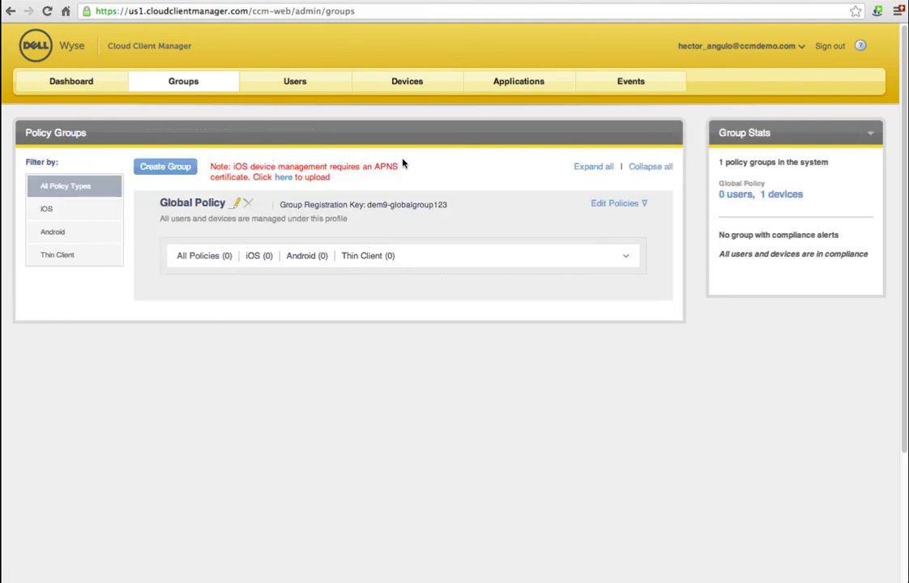
click(58, 85)
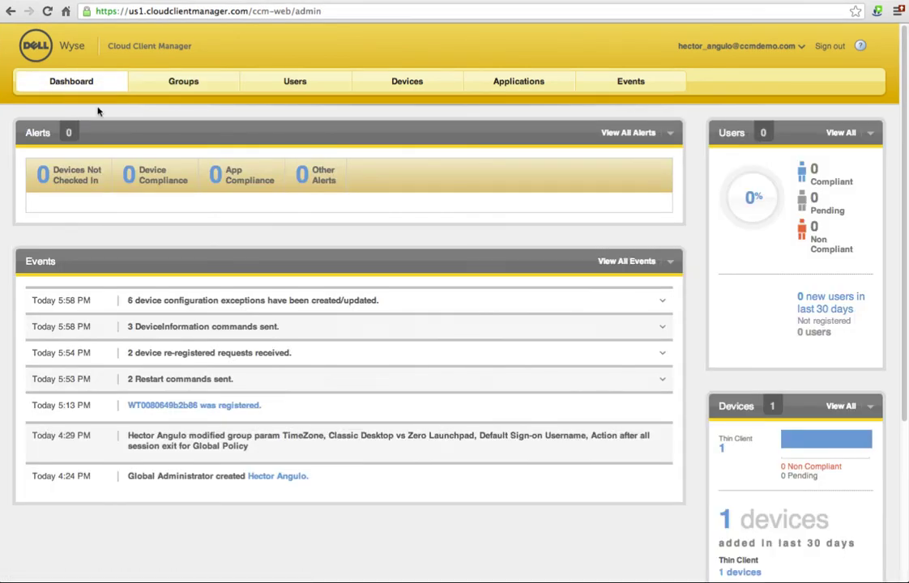